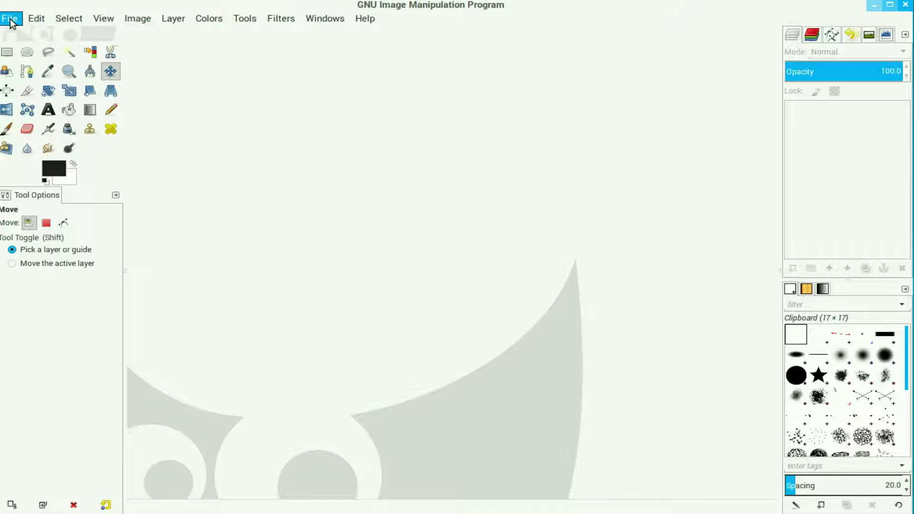
Create a new blank 640×400 image with the default size
click(10, 19)
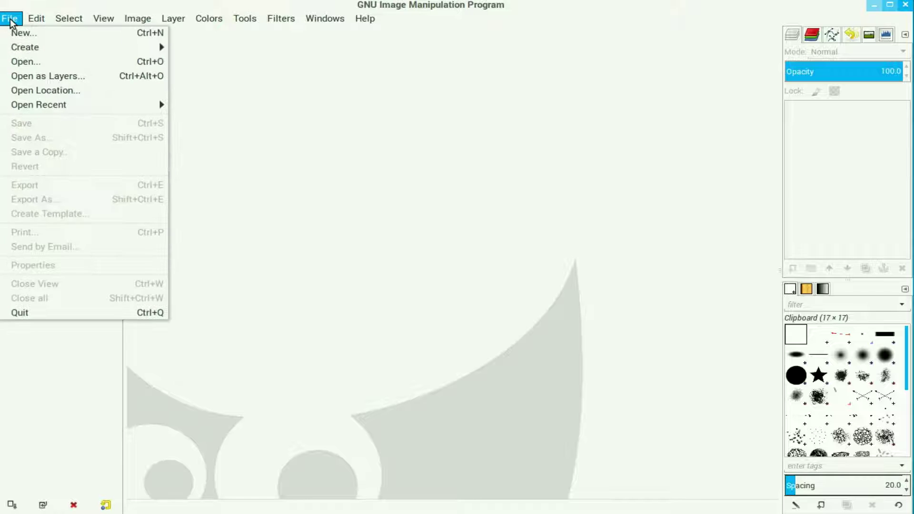
click(19, 33)
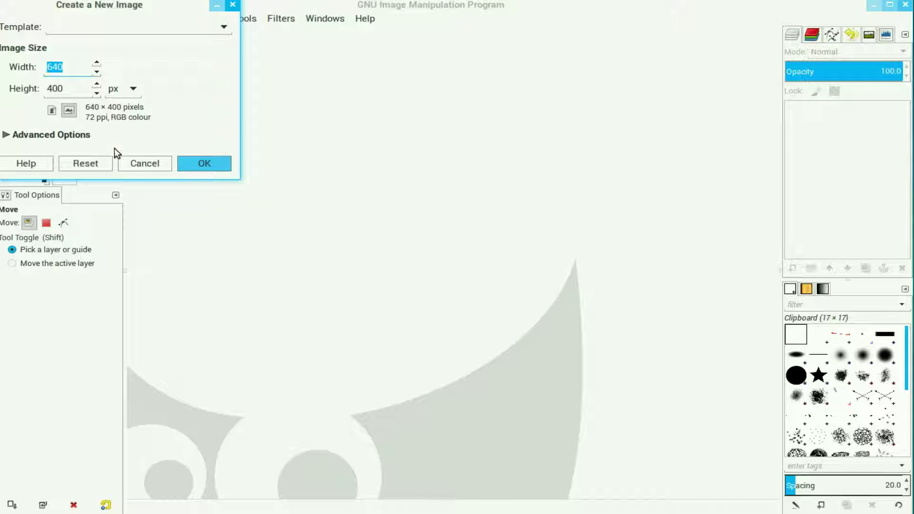
click(210, 163)
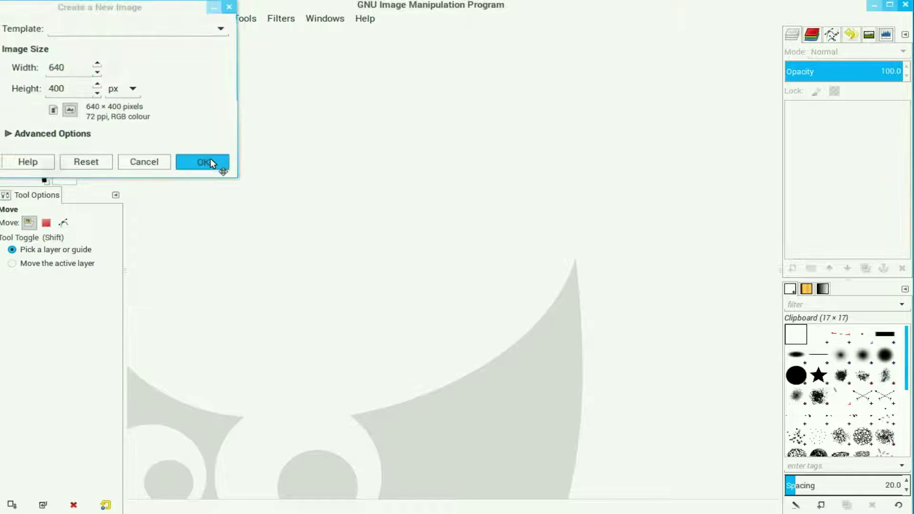
Render a colourful Plasma texture over the canvas with turbulence raised to about 3.7
click(286, 19)
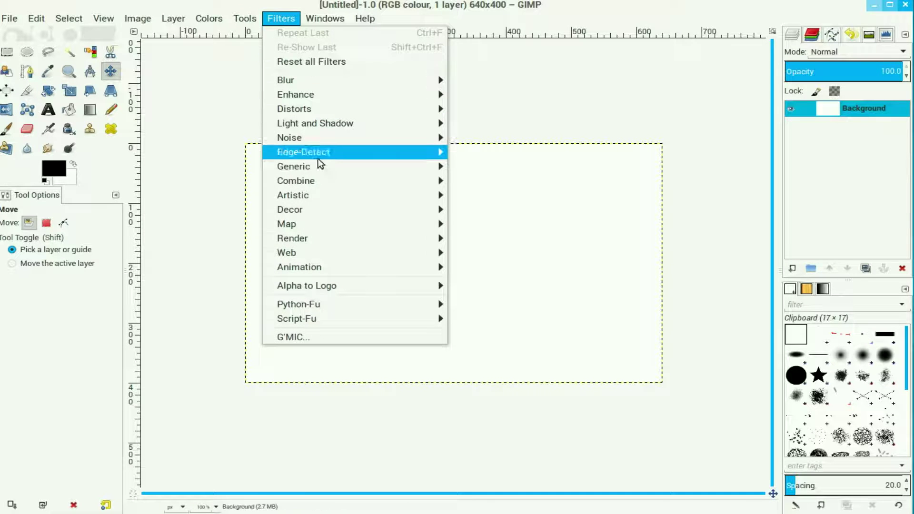
mouse_move(311, 238)
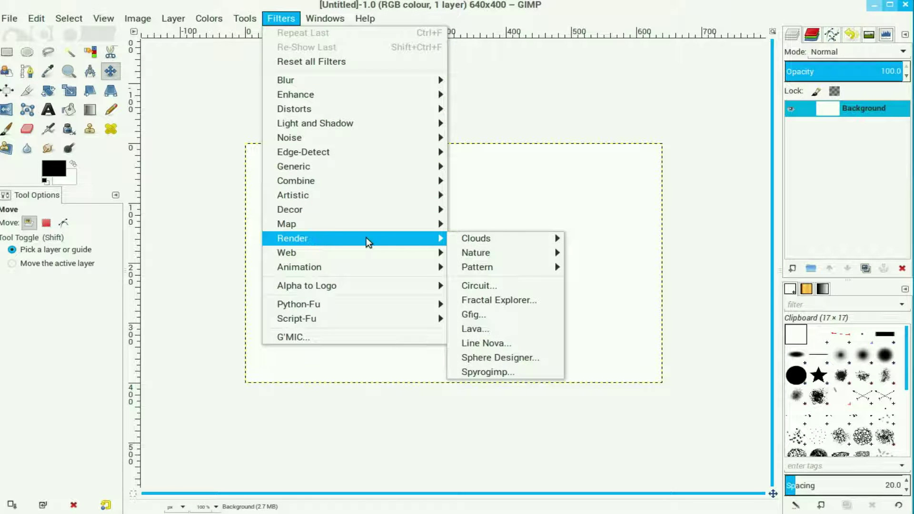
mouse_move(479, 237)
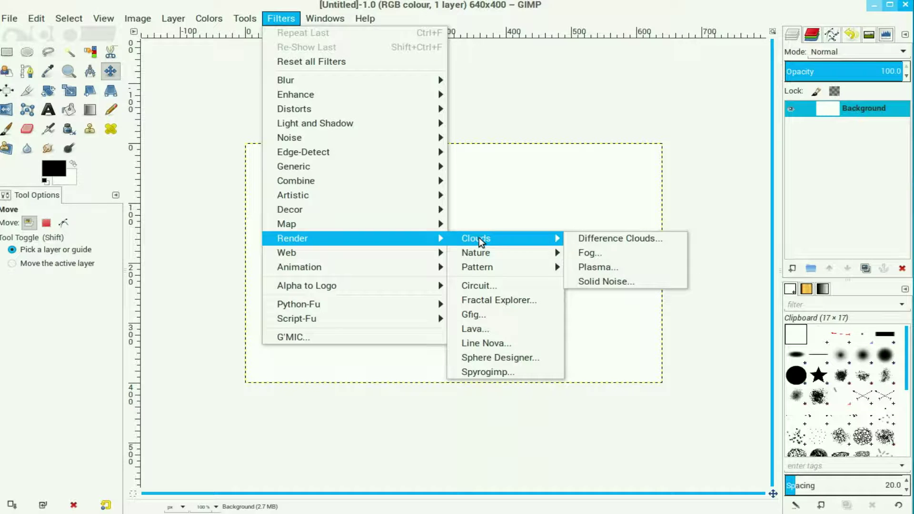
click(613, 270)
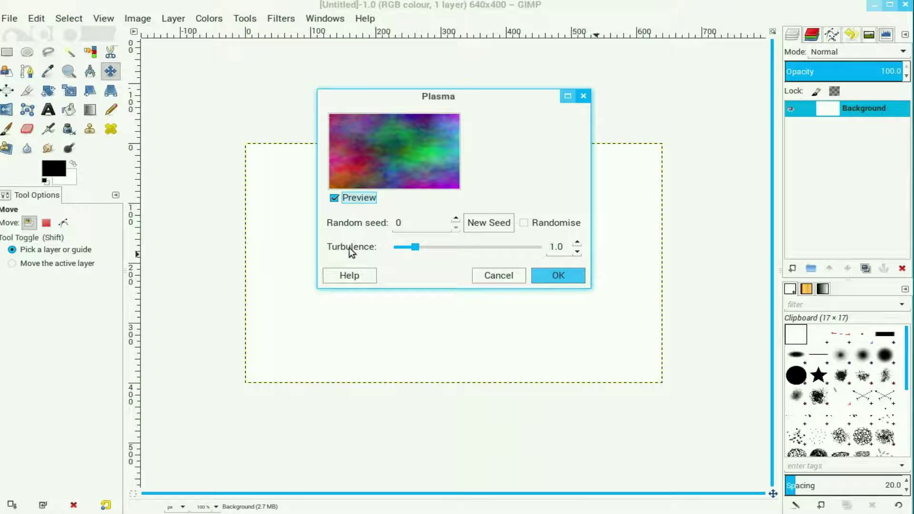
drag(415, 248, 485, 248)
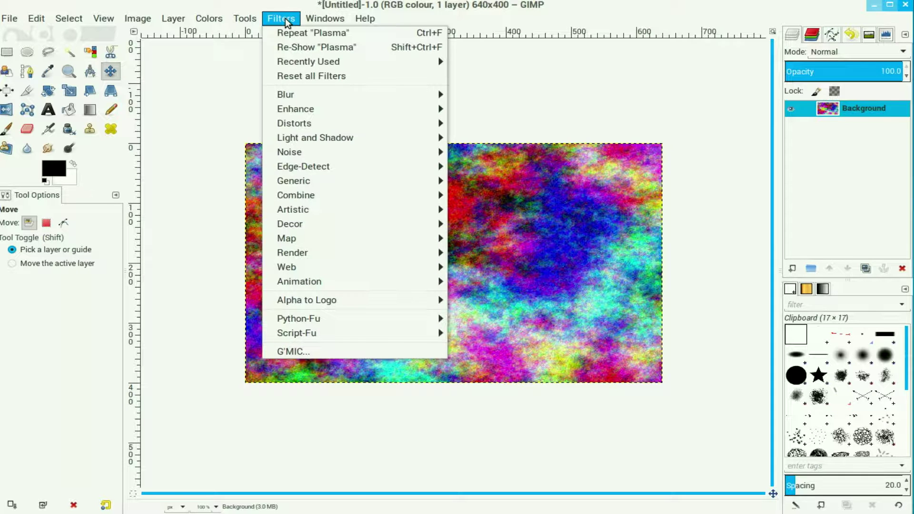
Apply a hexagonal Mosaic with tile size 20 and tile splitting disabled
mouse_move(297, 123)
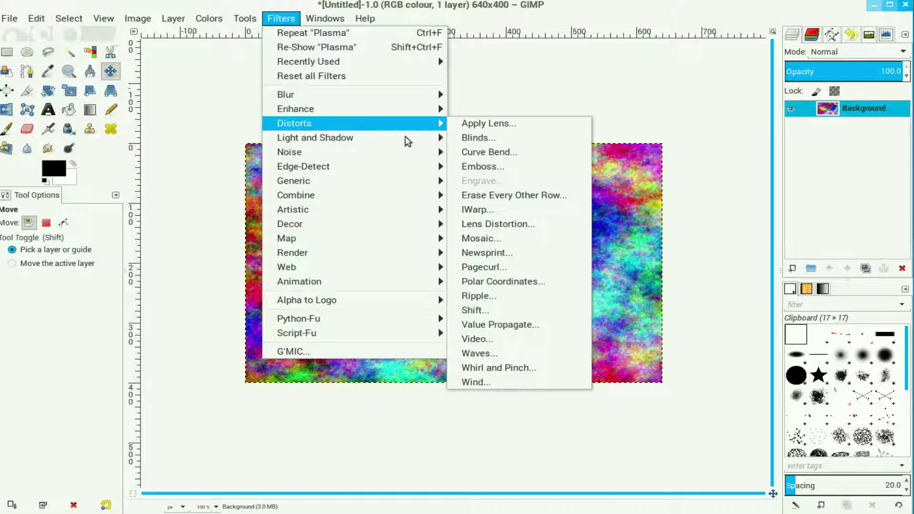
click(504, 240)
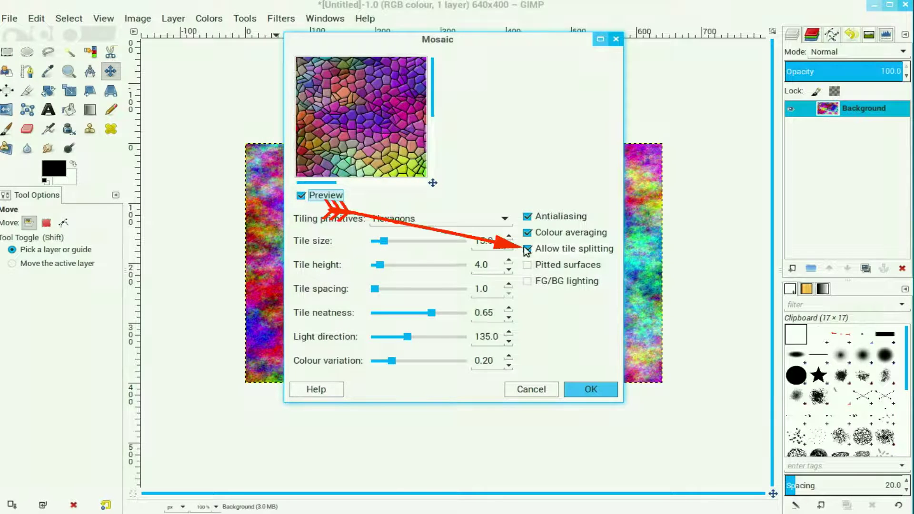
click(527, 249)
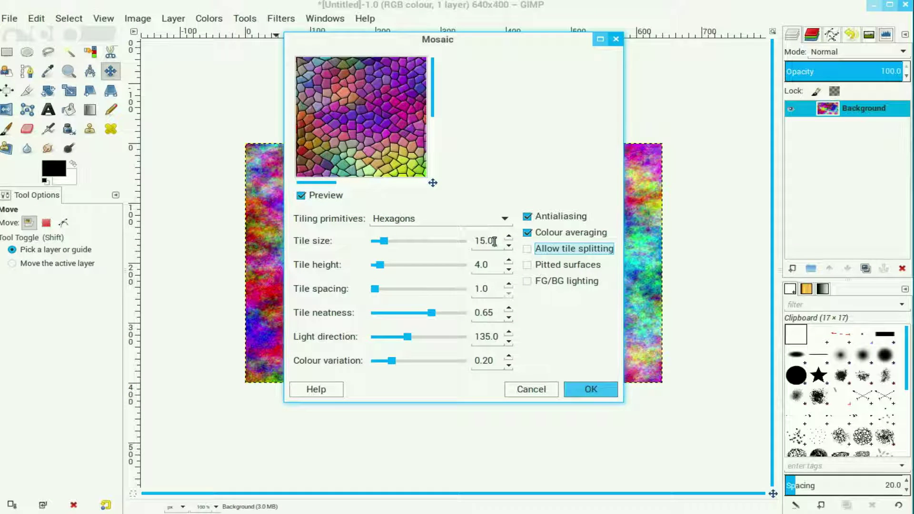
click(509, 236)
click(509, 236)
click(509, 236)
click(509, 237)
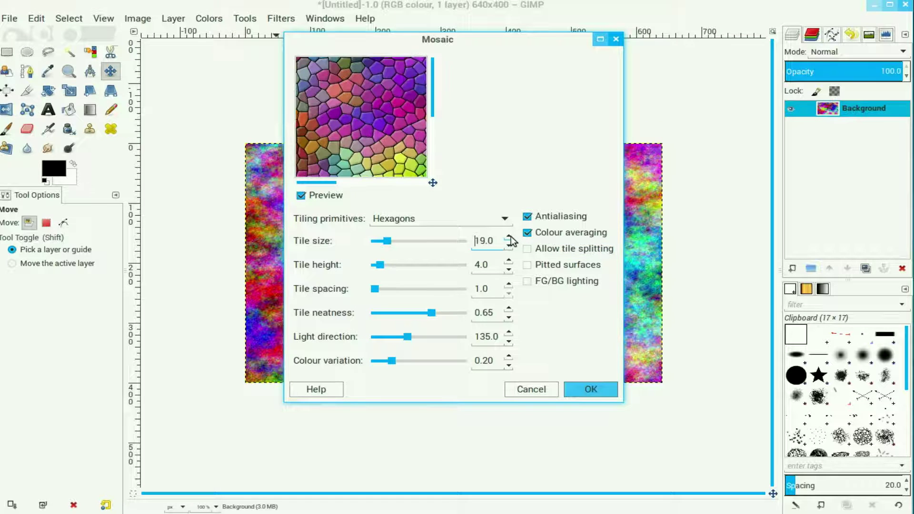
click(592, 390)
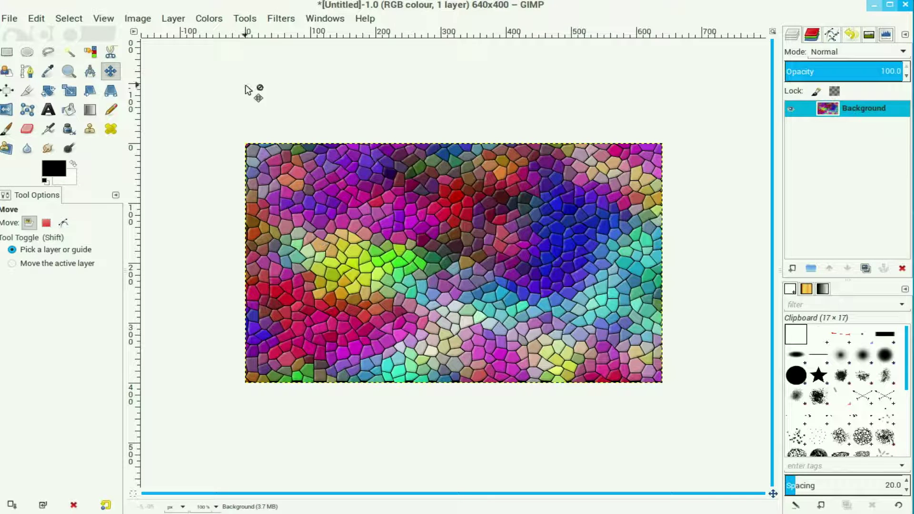
Copy the mosaic to the clipboard, then close all images and discard changes
click(36, 18)
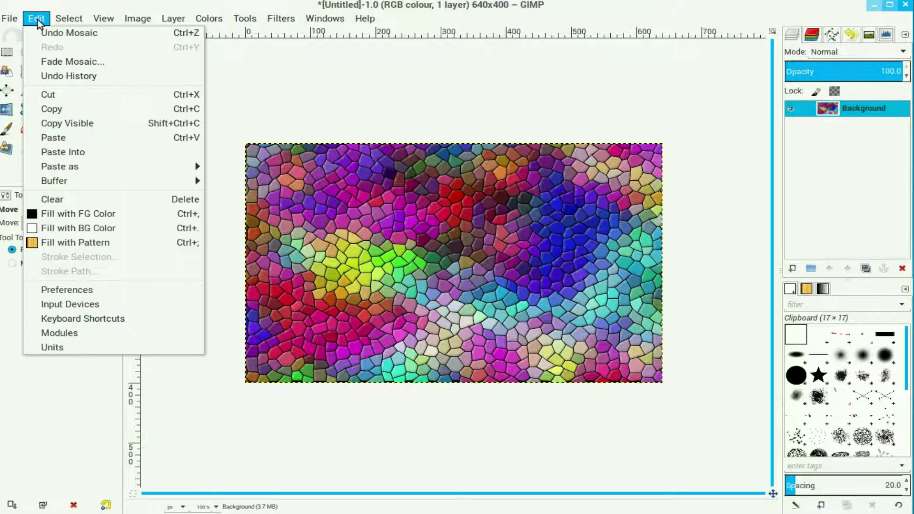
click(51, 109)
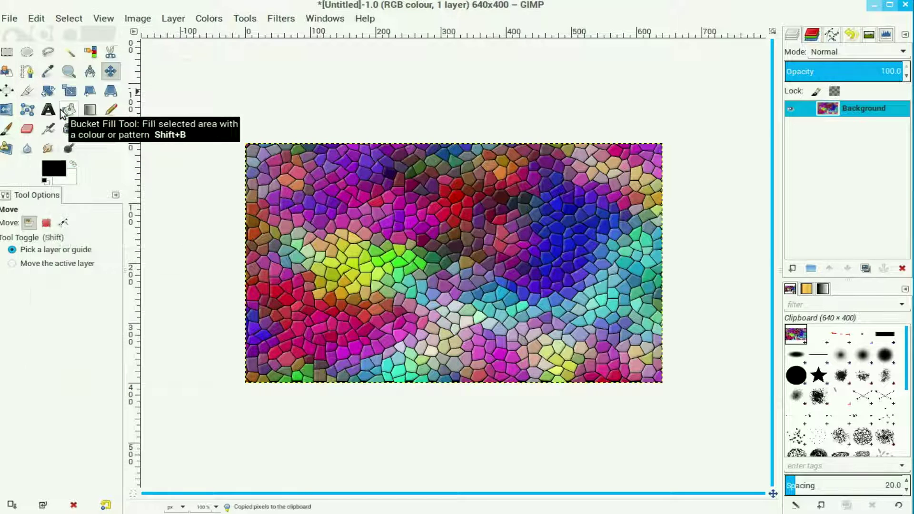
click(11, 19)
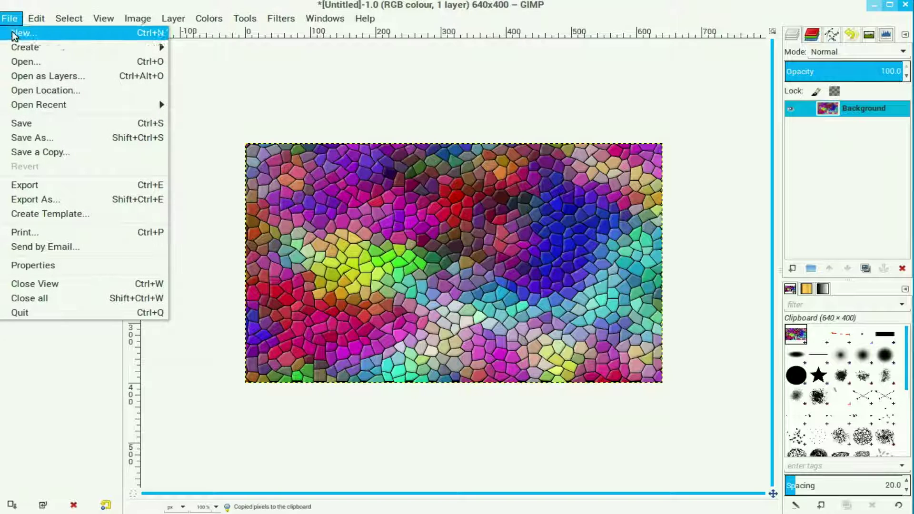
click(46, 299)
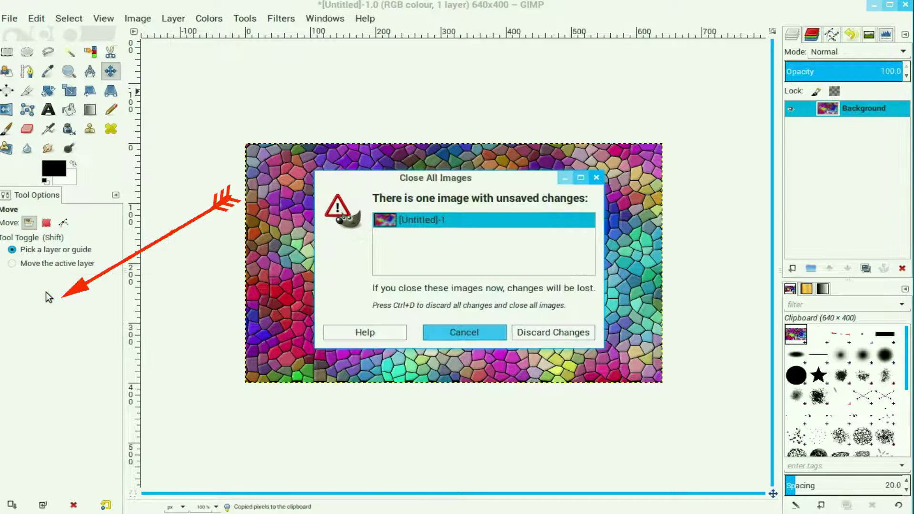
click(554, 332)
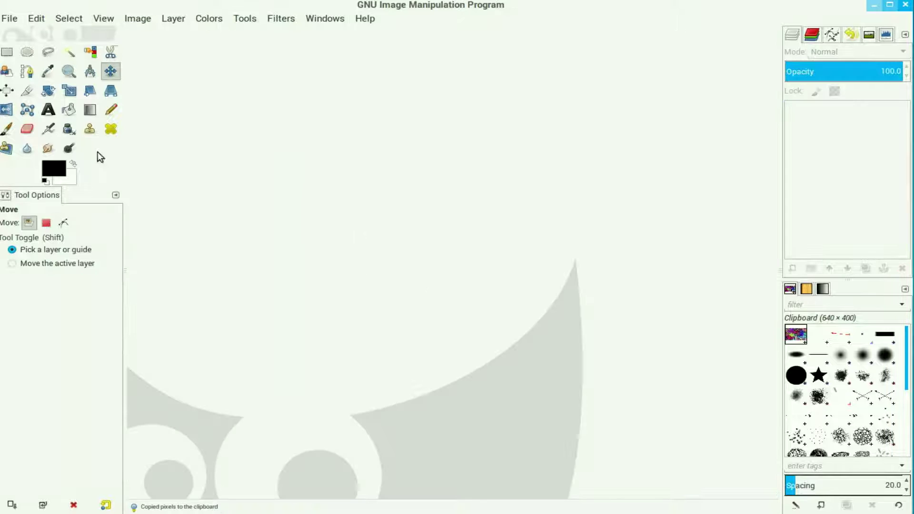
Create a new 1024×768 image from the template and fit it to the window
click(14, 20)
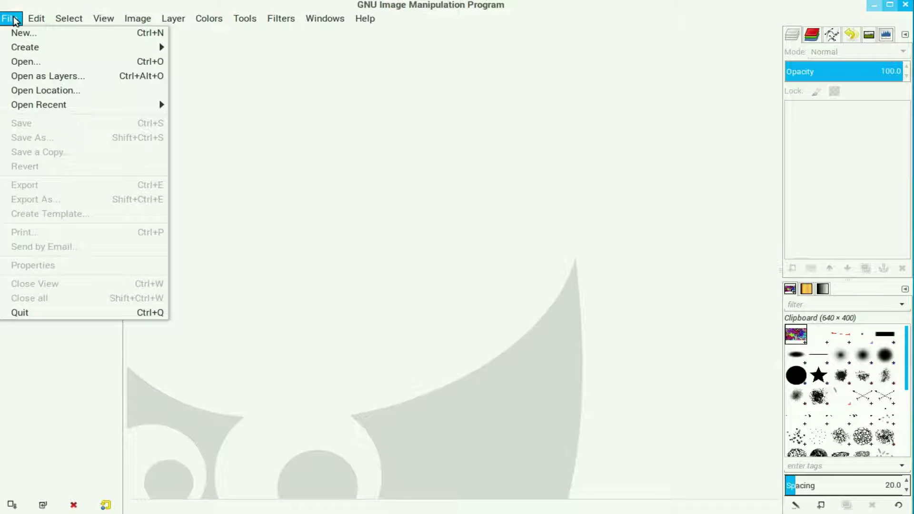
click(15, 32)
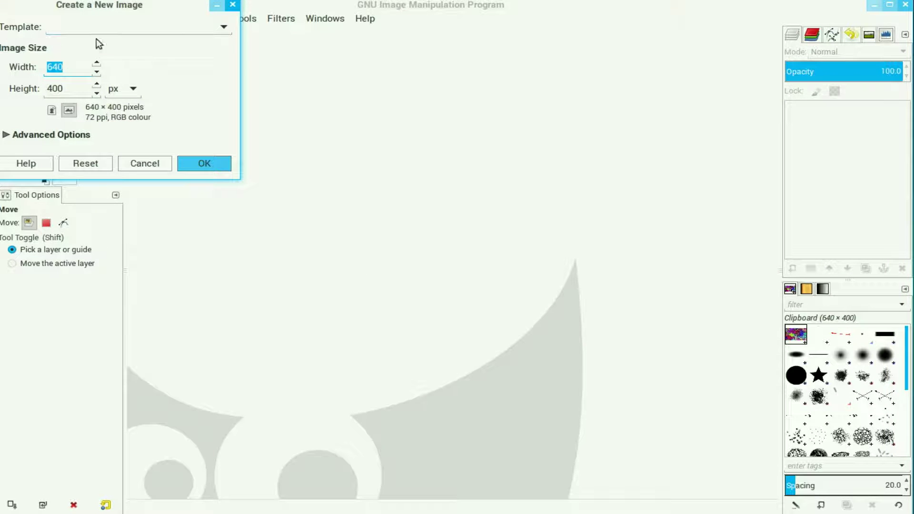
click(224, 30)
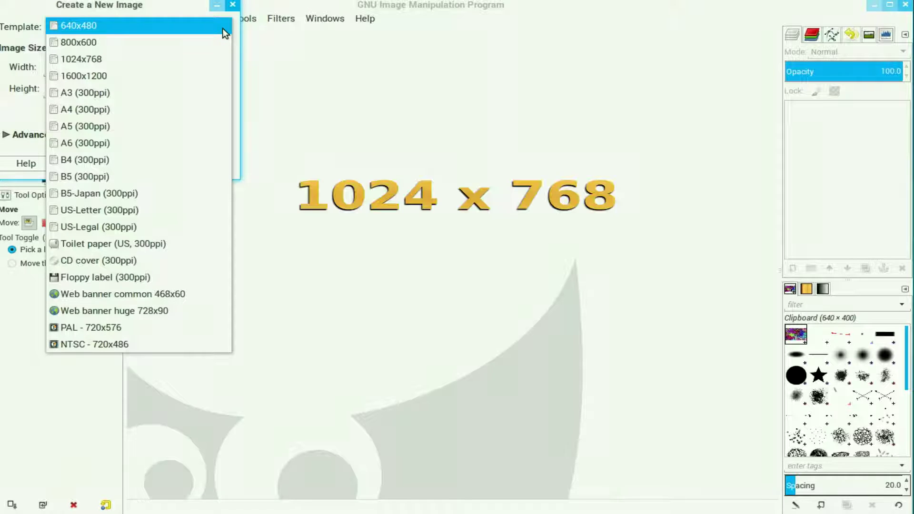
click(81, 64)
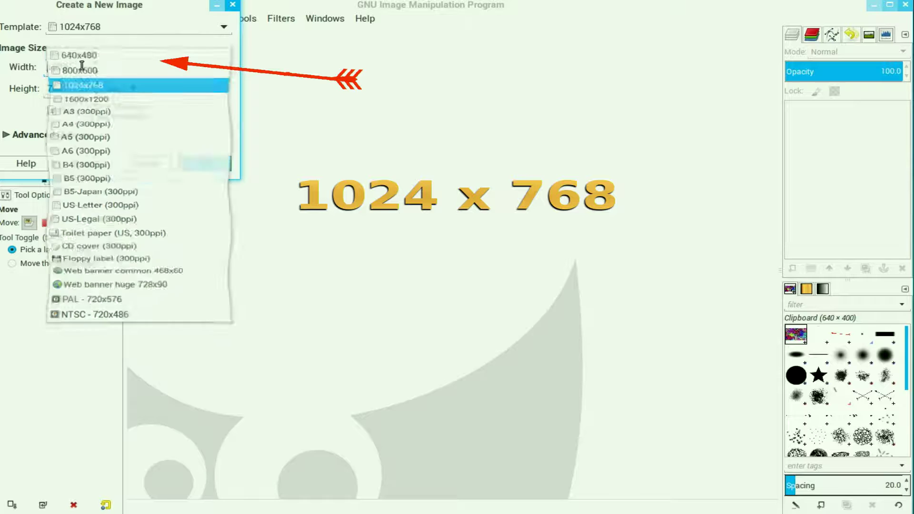
click(209, 167)
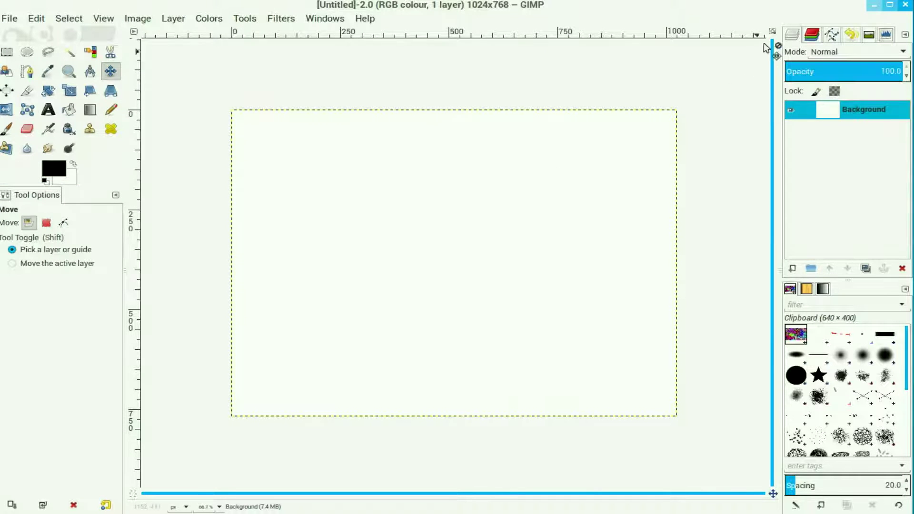
click(774, 32)
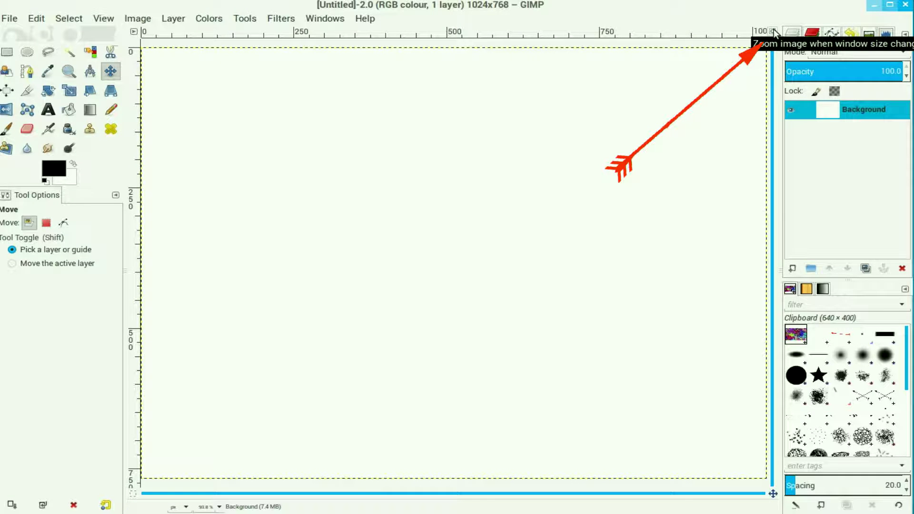
Add the text 'stained glass' in Sans Poster Bold JL at 103 px across the canvas
key(t)
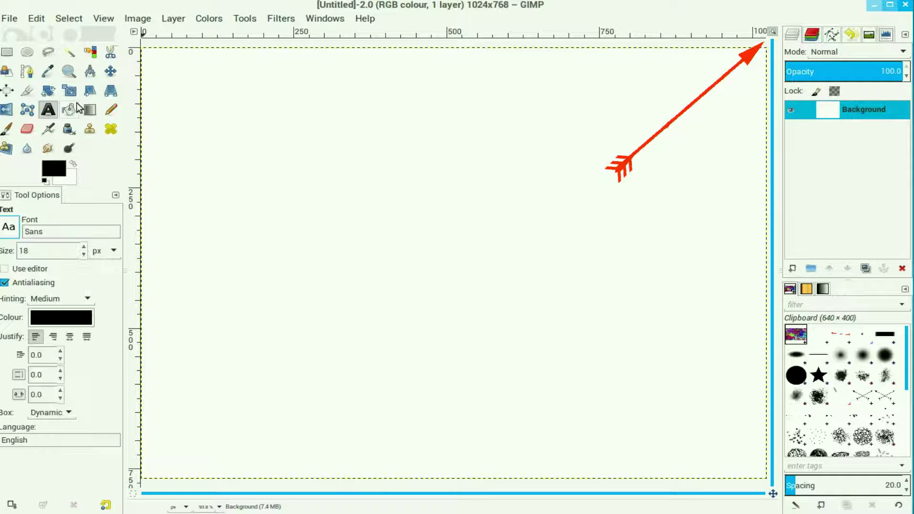
click(48, 110)
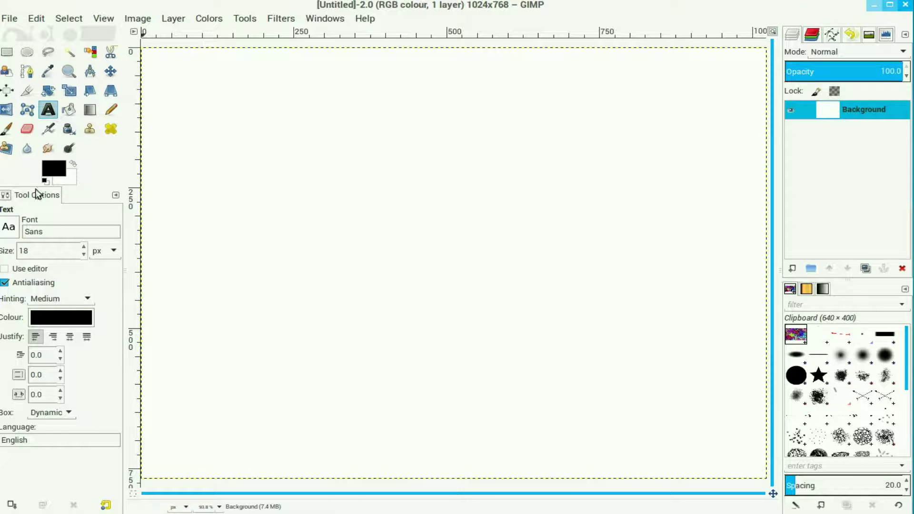
click(9, 227)
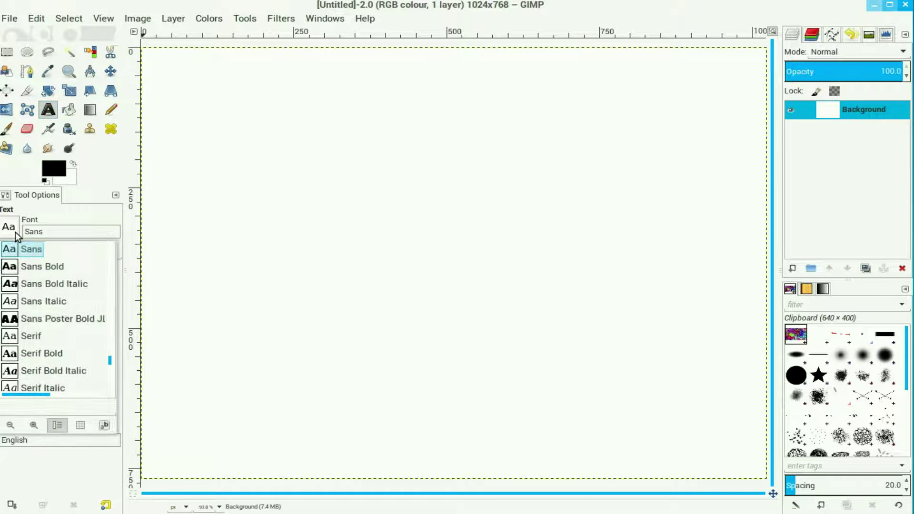
click(70, 318)
click(70, 318)
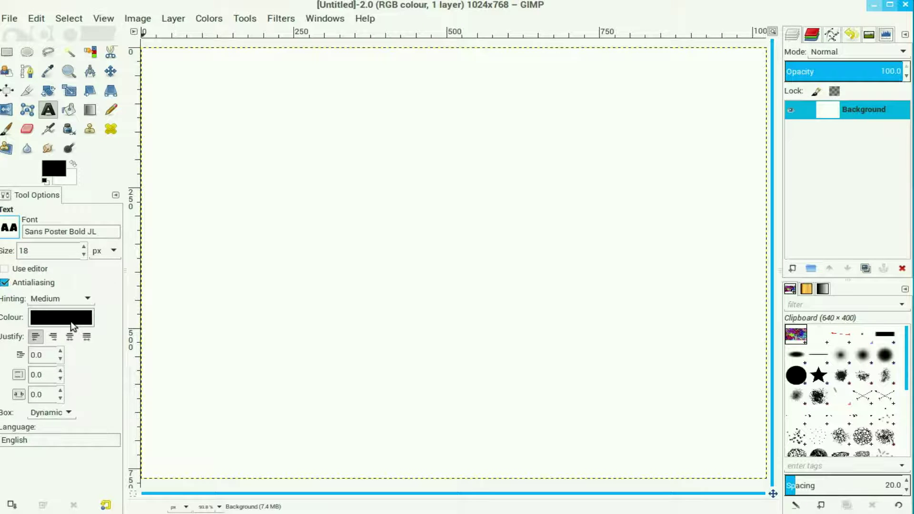
click(177, 237)
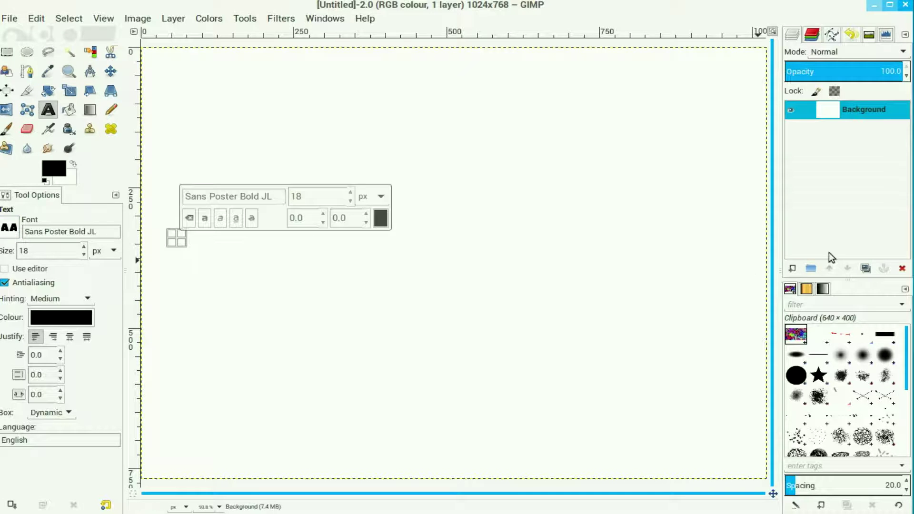
text(stai)
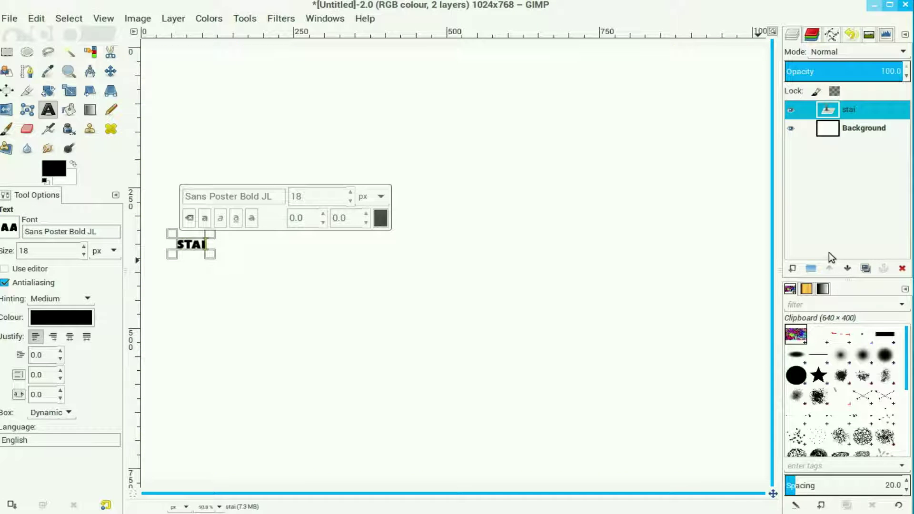
text(ned)
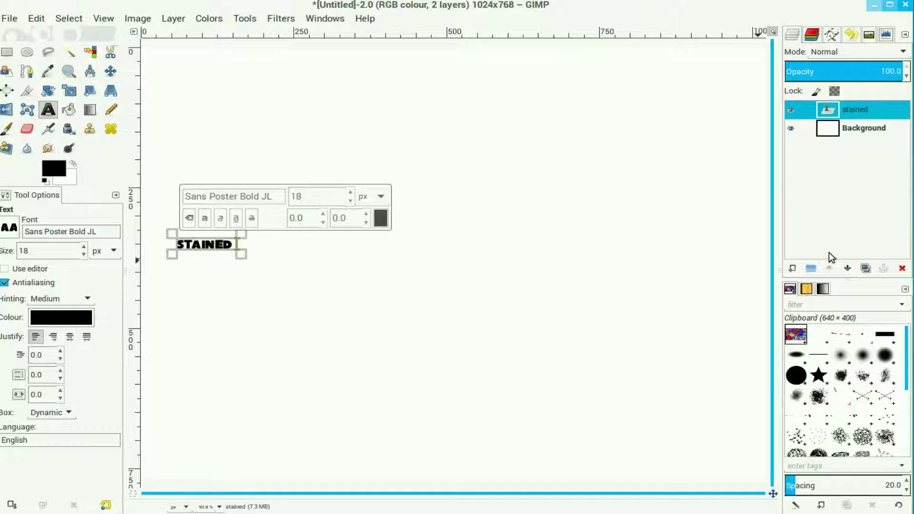
text( gla)
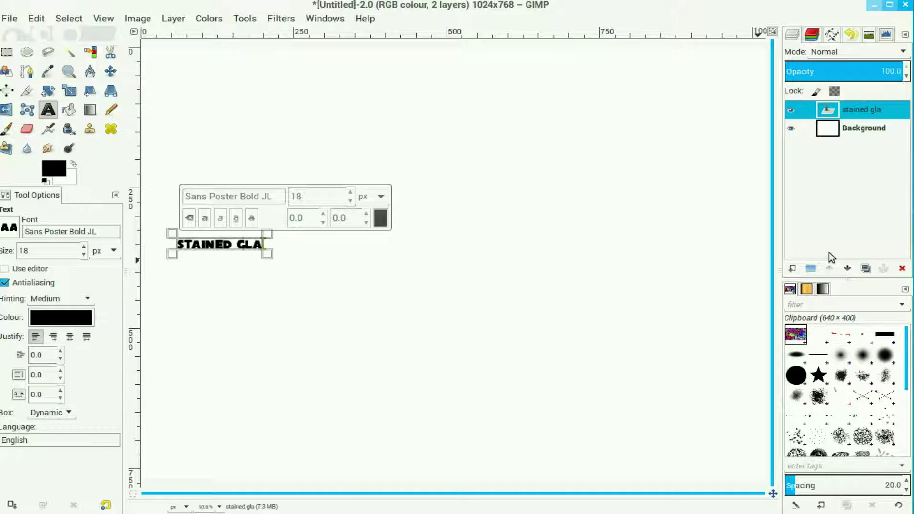
text(ss)
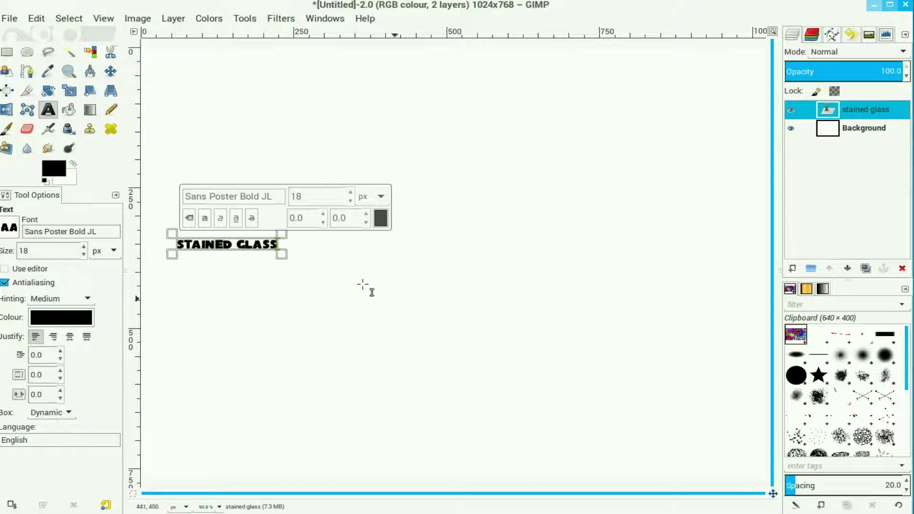
drag(86, 247, 84, 246)
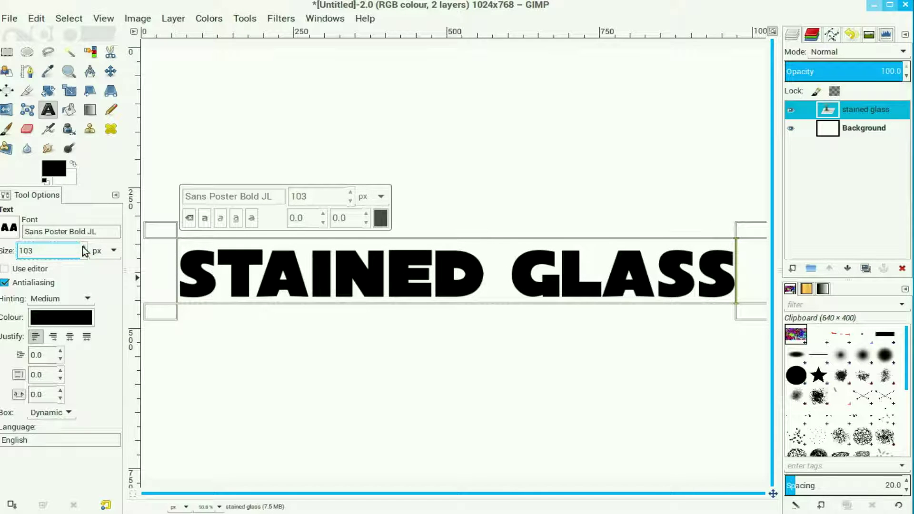
Enlarge the text layer to the 1024×768 image size and select its letter shapes with Alpha to Selection
right_click(833, 109)
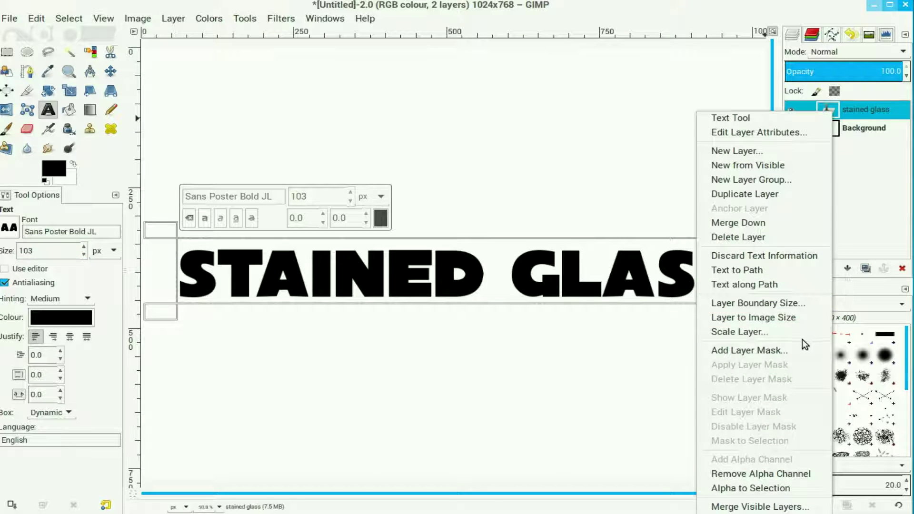
click(778, 320)
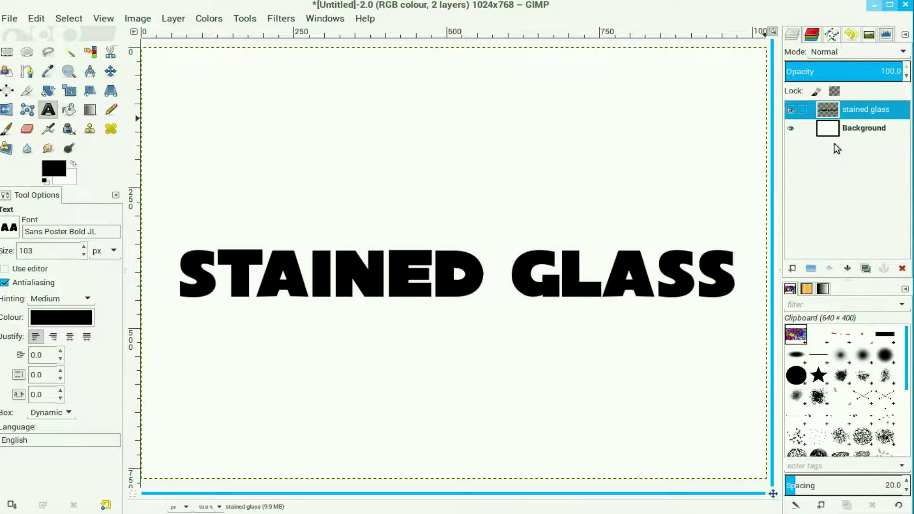
right_click(835, 110)
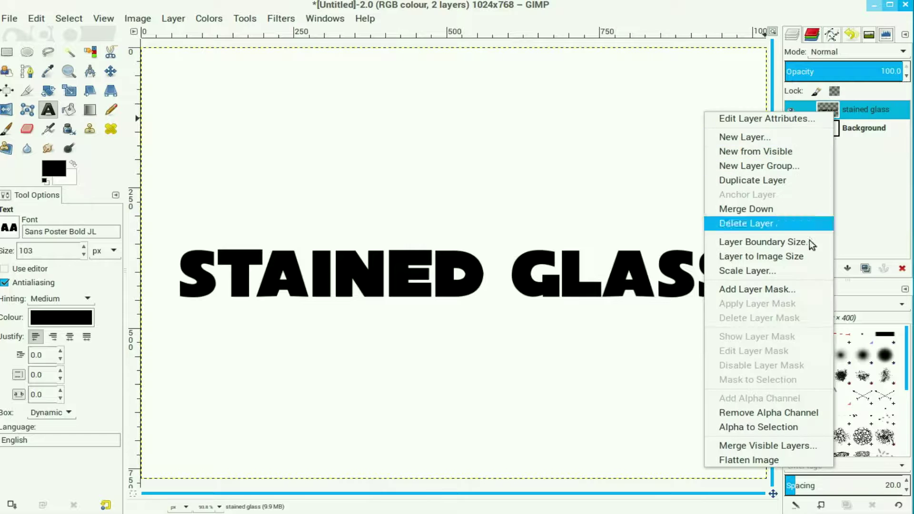
click(780, 427)
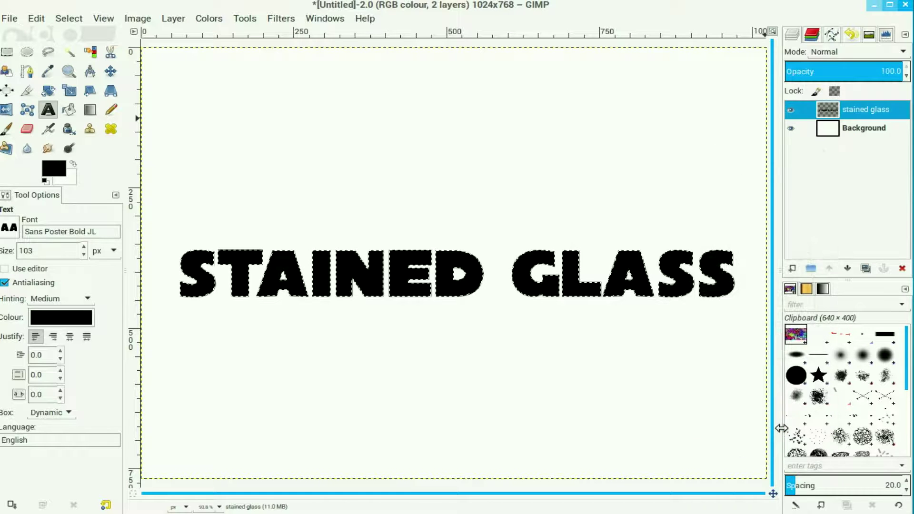
Shrink the letter selection inward by 5 px
click(70, 19)
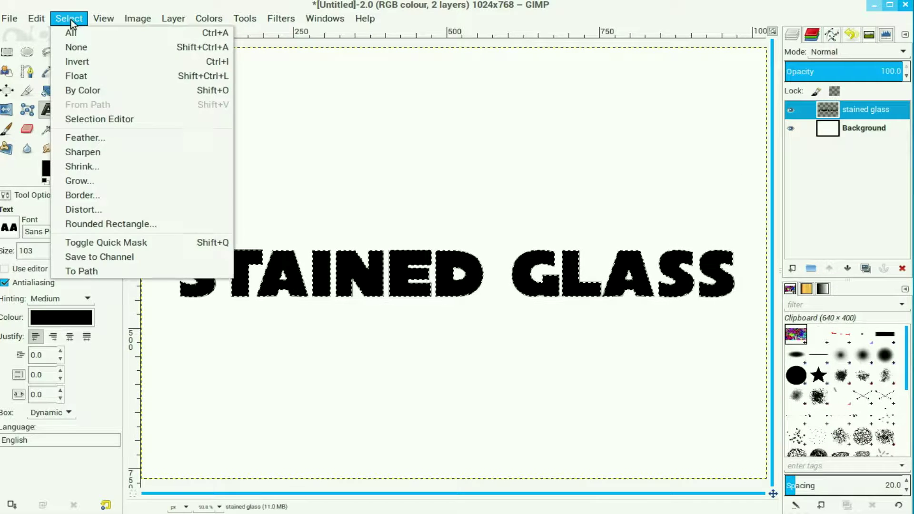
click(84, 166)
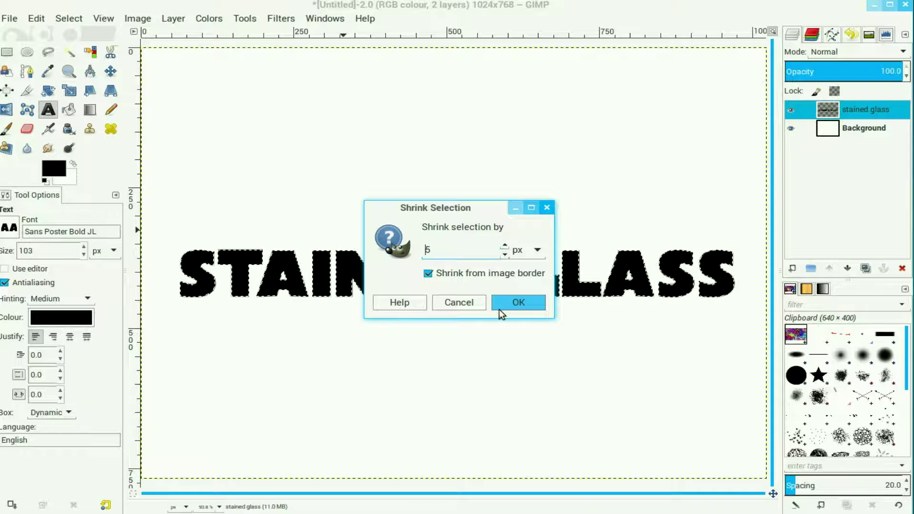
click(518, 303)
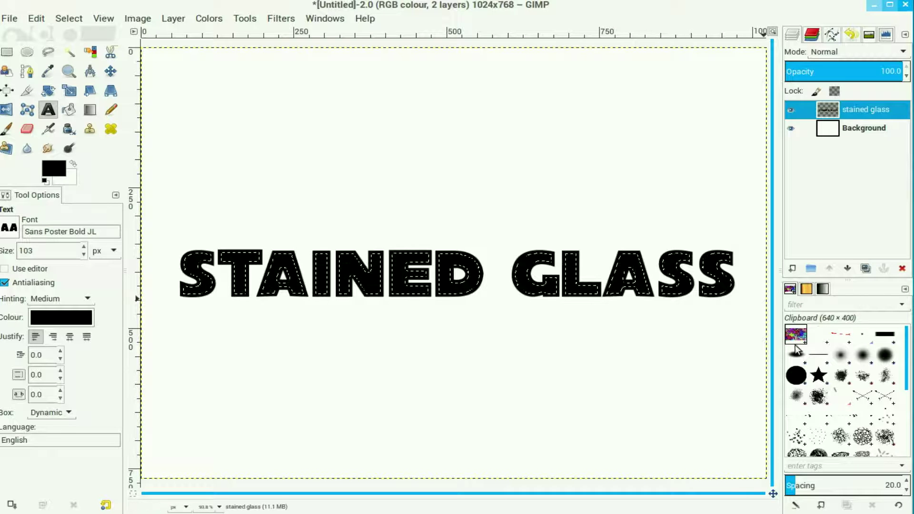
Bucket-fill the whole letter selection with the Clipboard mosaic pattern
click(807, 292)
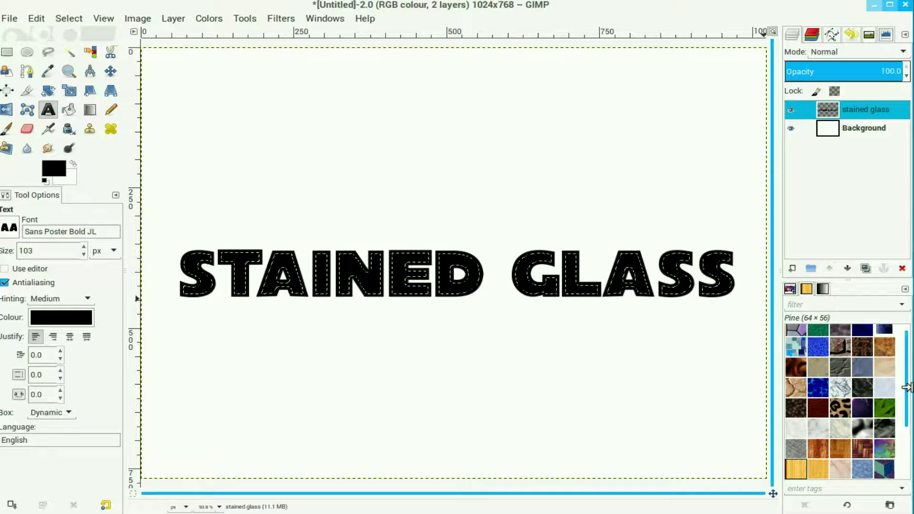
scroll(908, 349, up, 1)
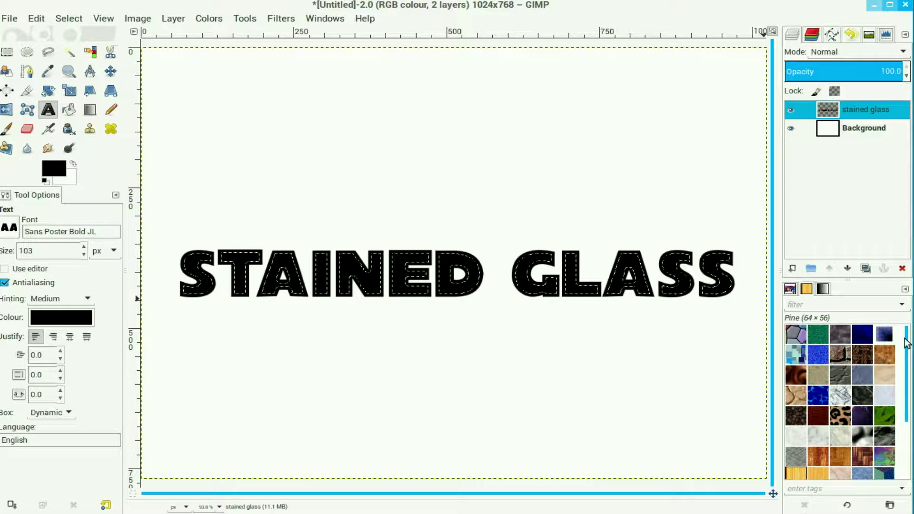
click(796, 334)
click(69, 112)
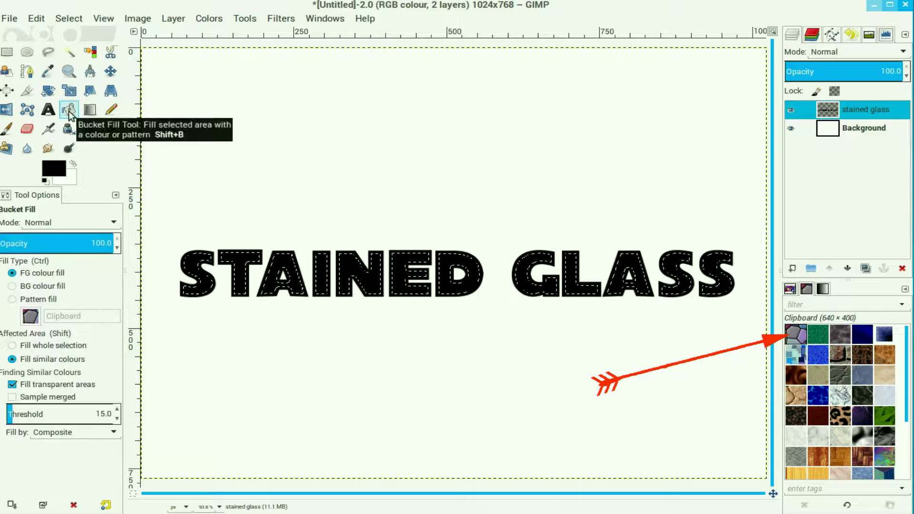
click(13, 299)
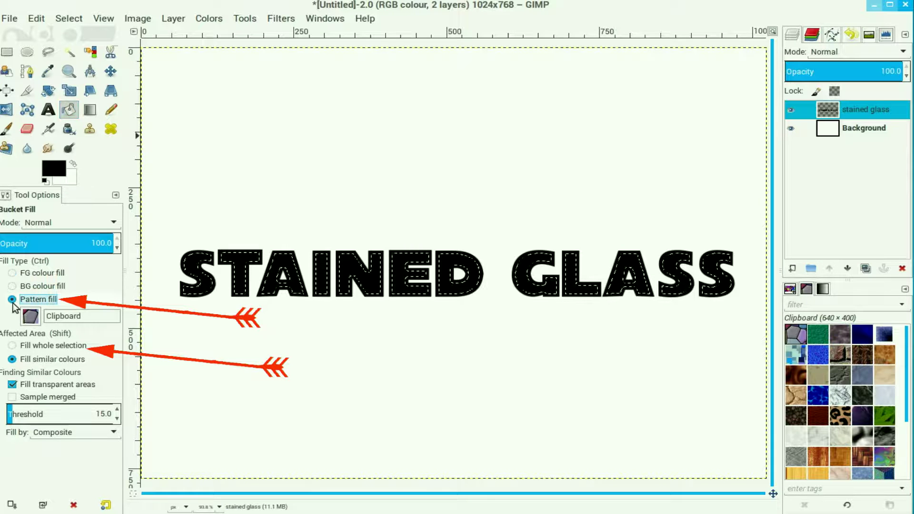
click(13, 347)
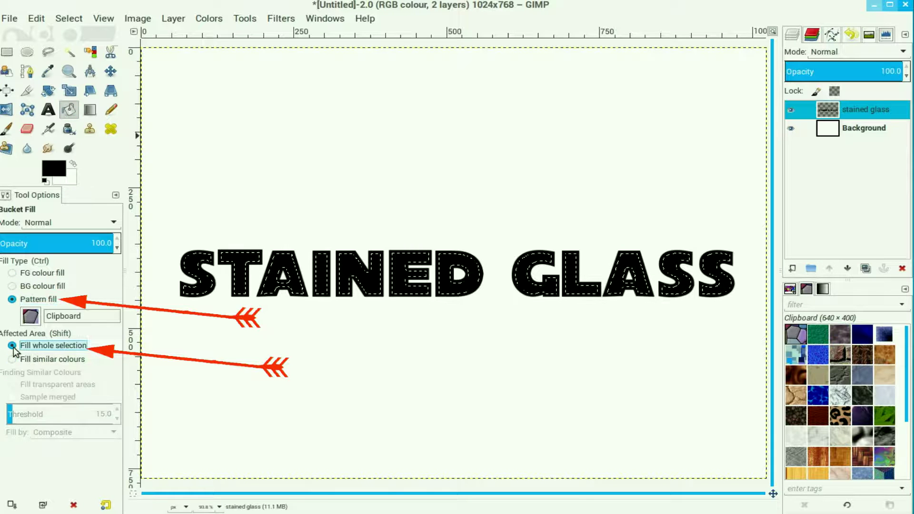
click(205, 285)
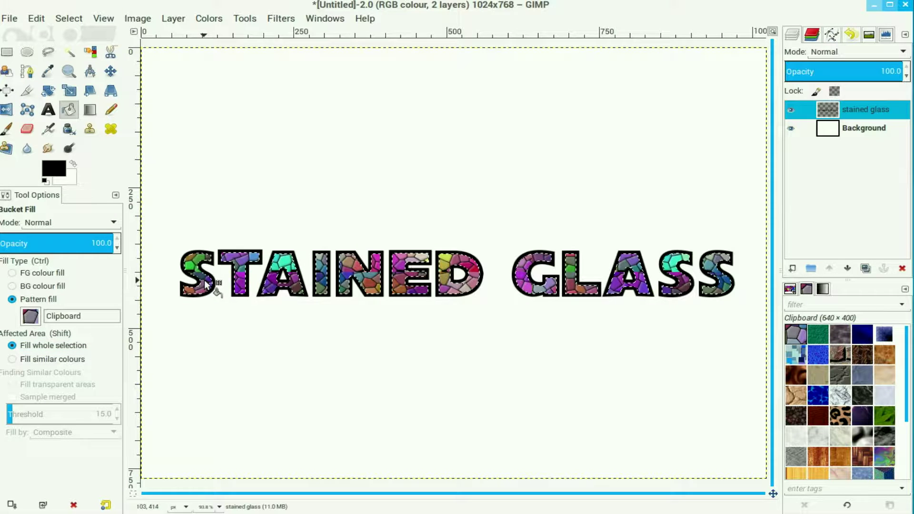
Clear the selection, duplicate the stained glass layer as 'stained glass #1', and reselect the original
click(76, 21)
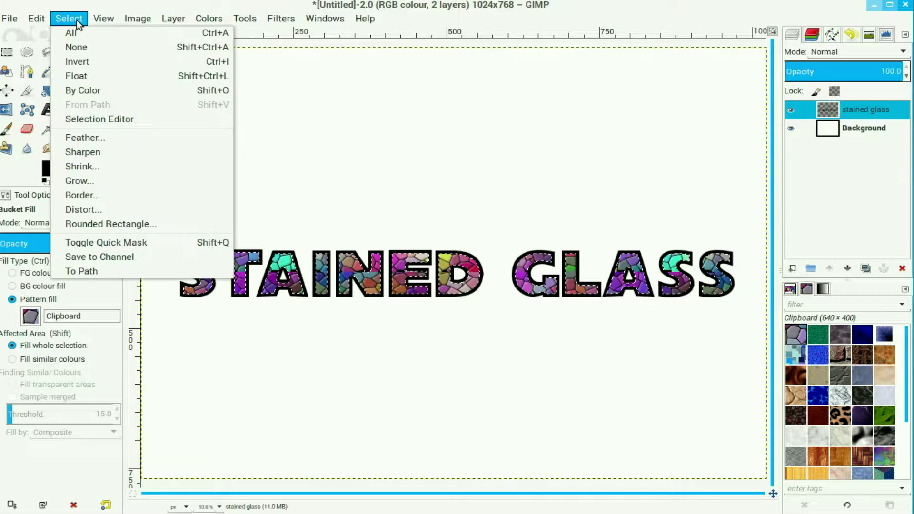
click(83, 62)
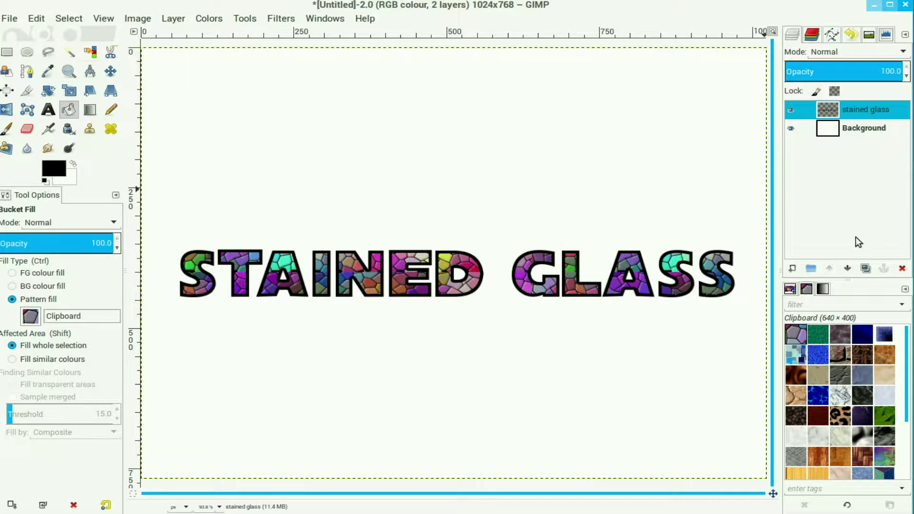
click(864, 269)
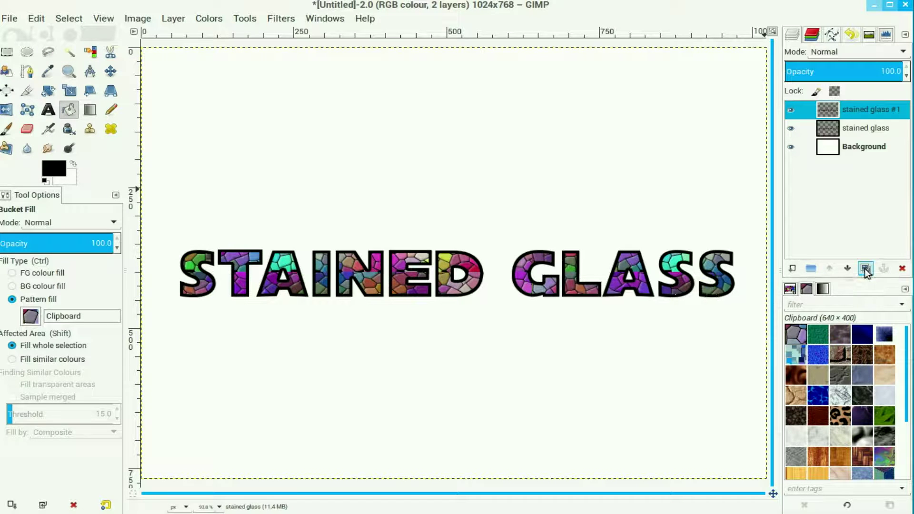
click(836, 130)
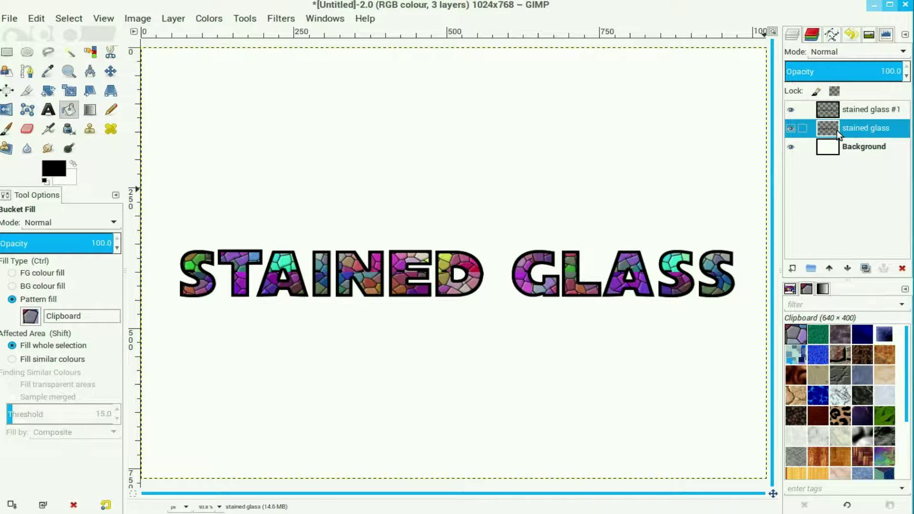
click(279, 18)
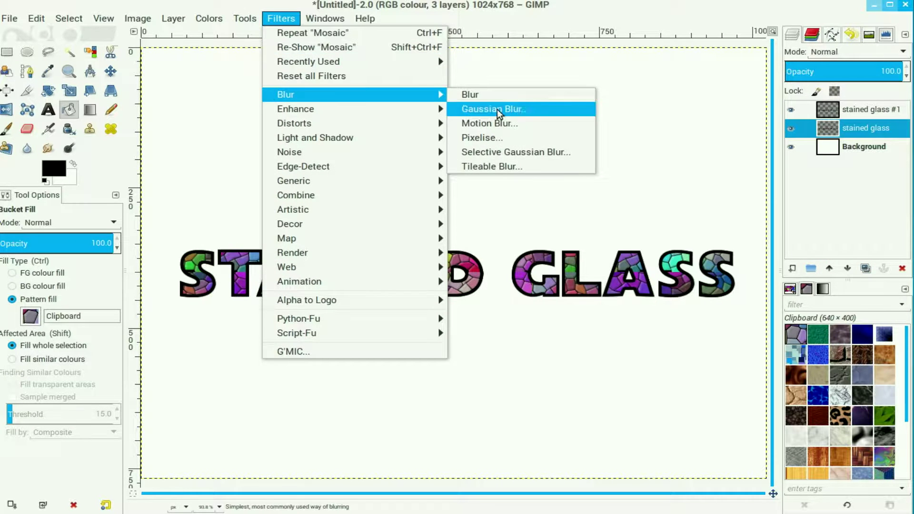
Apply a 10-pixel Gaussian Blur to the lower stained glass layer
click(497, 110)
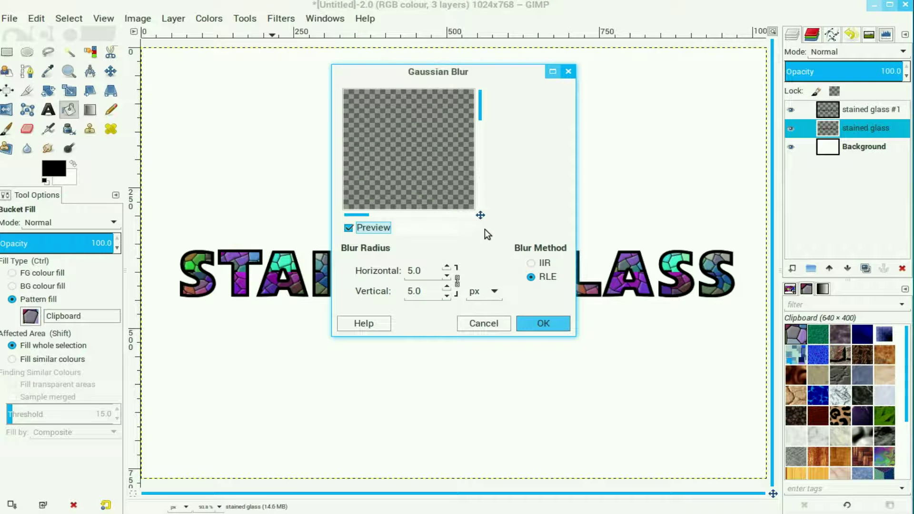
drag(481, 217, 495, 227)
click(447, 267)
click(446, 267)
click(446, 267)
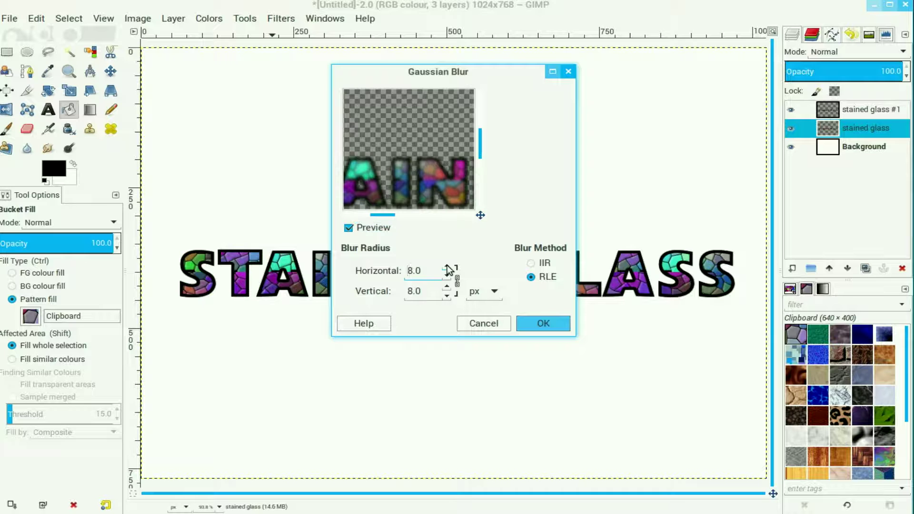
click(446, 267)
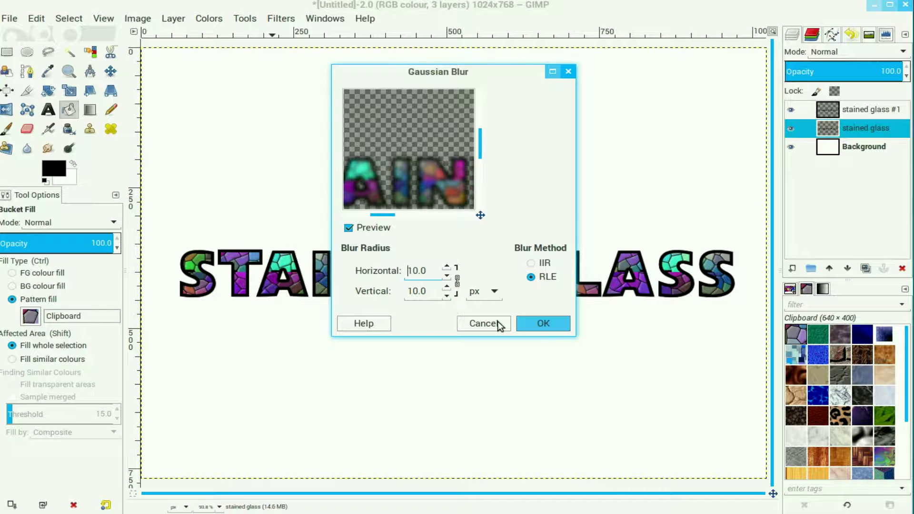
click(552, 323)
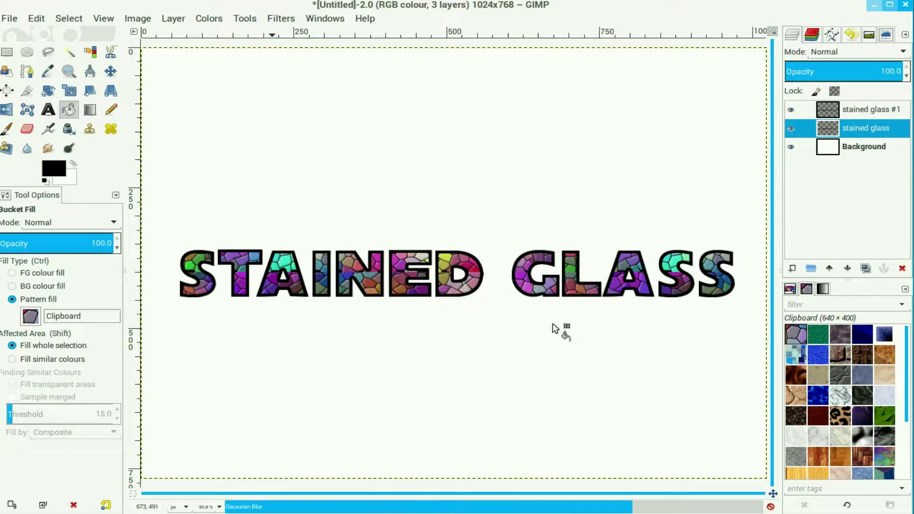
Offset the blurred layer about 20×19 px down-right, then make the Background layer active
click(110, 71)
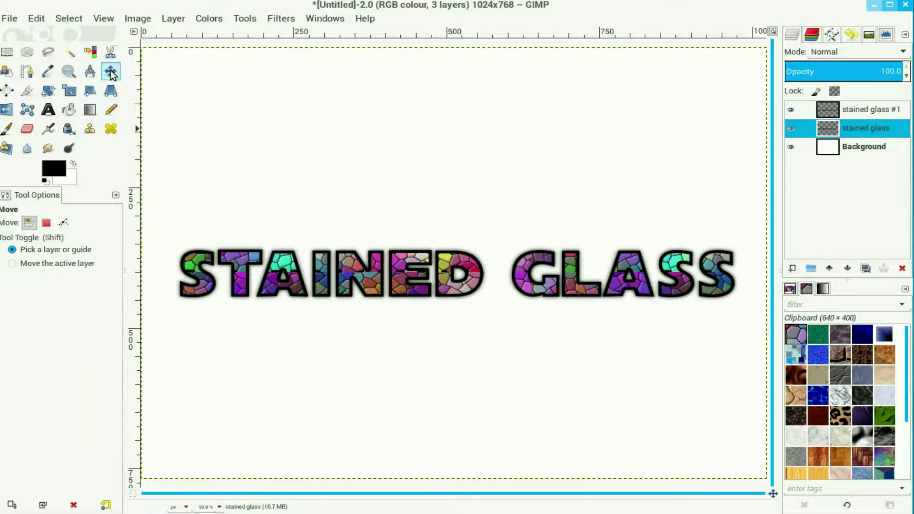
click(16, 264)
drag(375, 281, 387, 291)
click(834, 151)
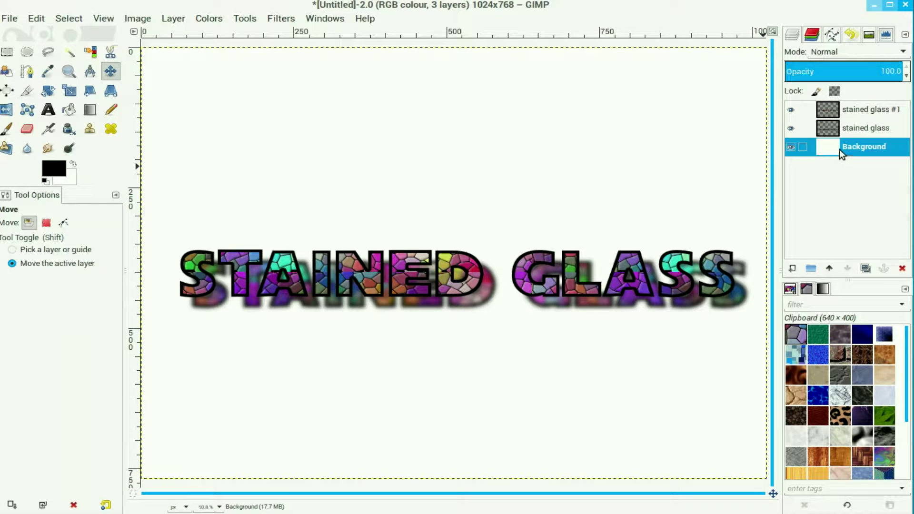
Draw the Golden gradient diagonally from bottom-left to top-right across the Background layer
click(91, 110)
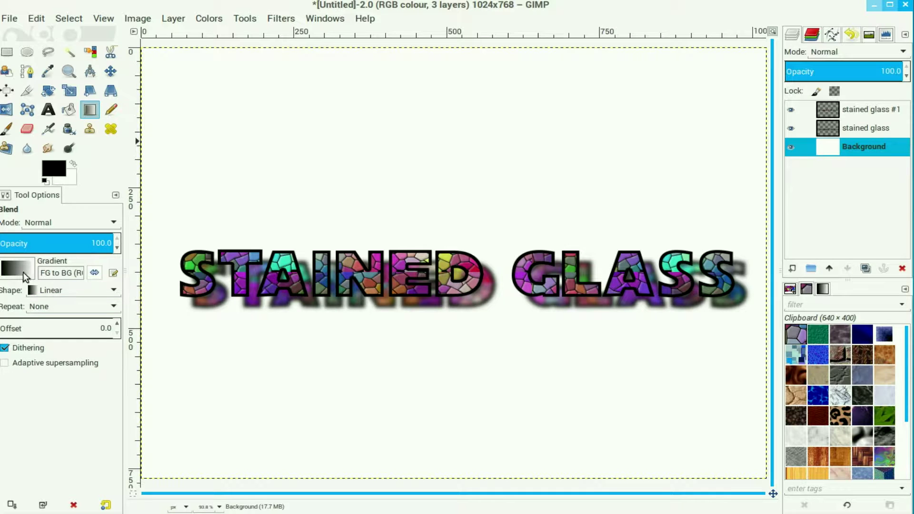
click(24, 269)
scroll(48, 367, down, 5)
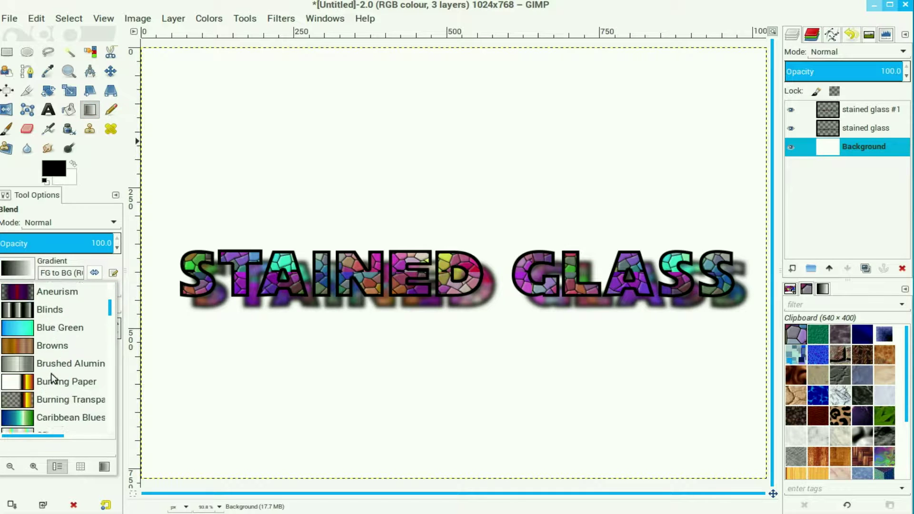
scroll(50, 373, down, 6)
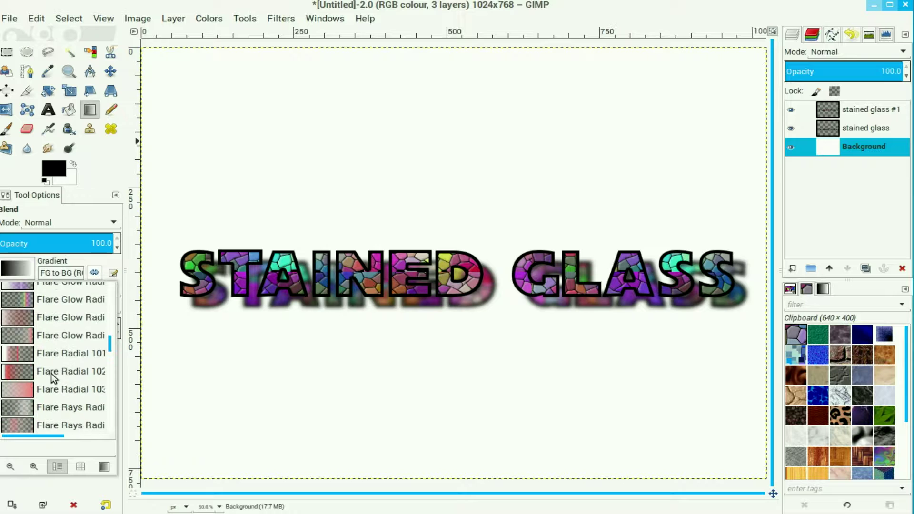
scroll(50, 373, down, 3)
double_click(30, 412)
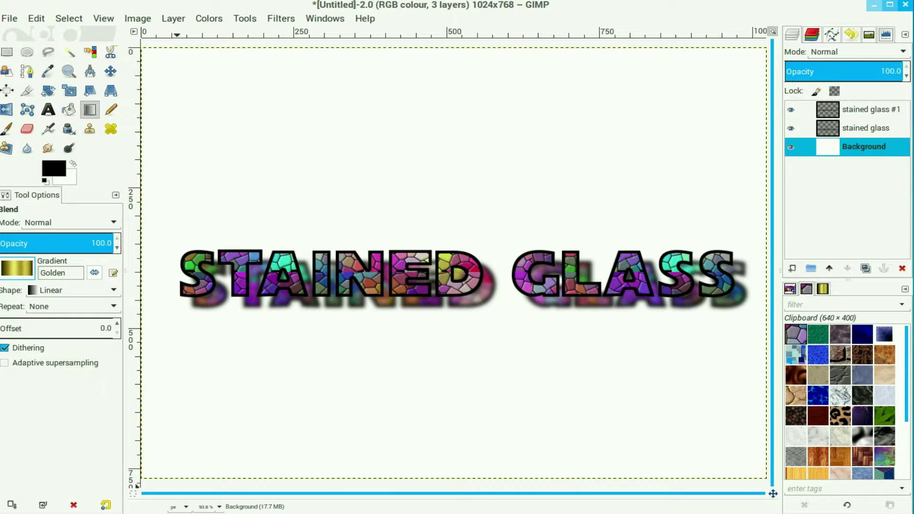
drag(144, 478, 766, 44)
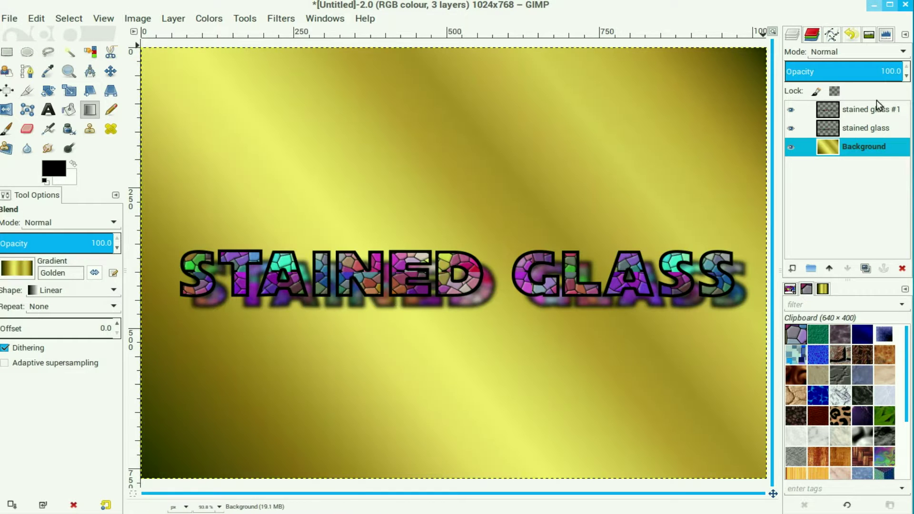
Merge the gold background, shadow and lettering with Flatten Image from the Layers panel
right_click(843, 112)
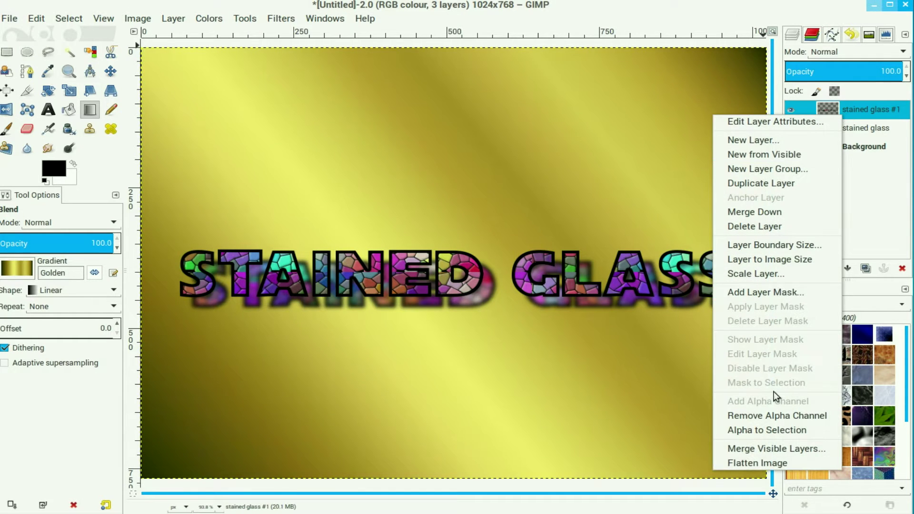
click(763, 461)
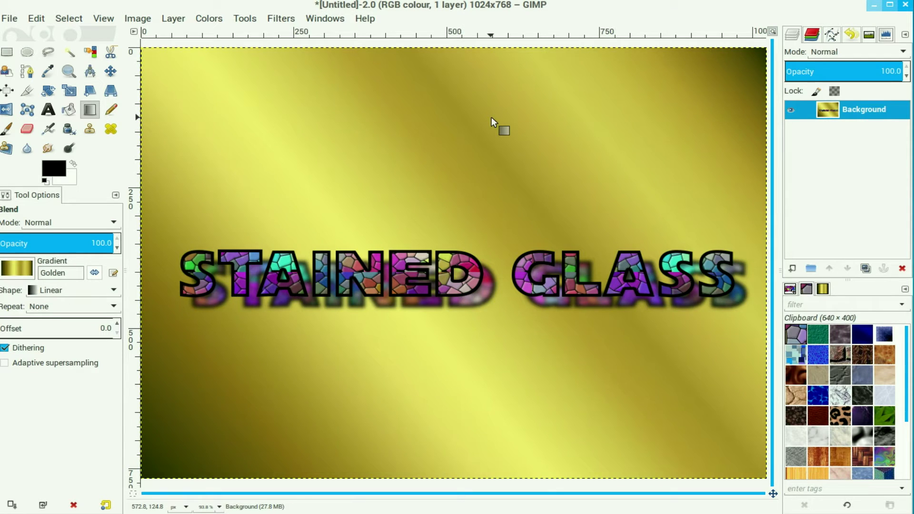